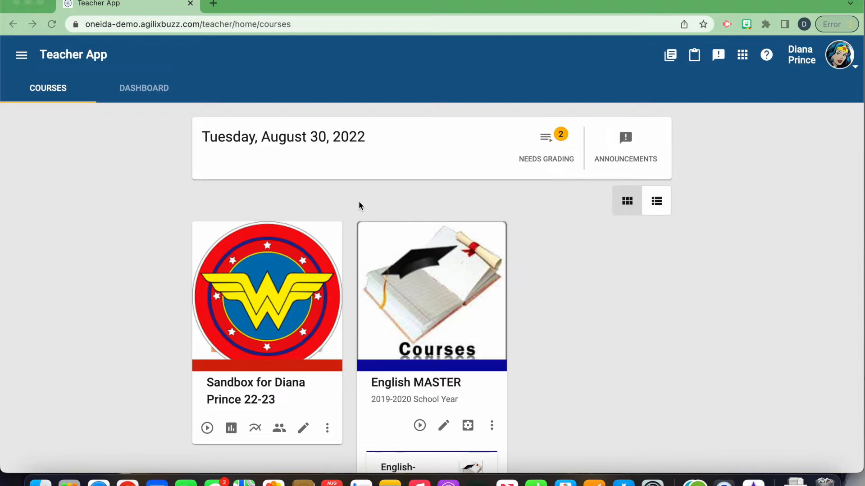
Step: Edit the Sandbox 22-23 course and open its course objectives list
left_click(303, 430)
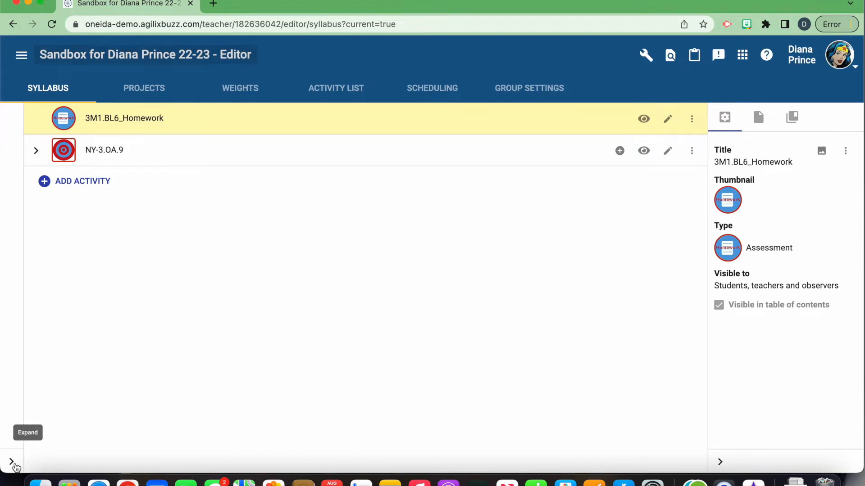
left_click(14, 465)
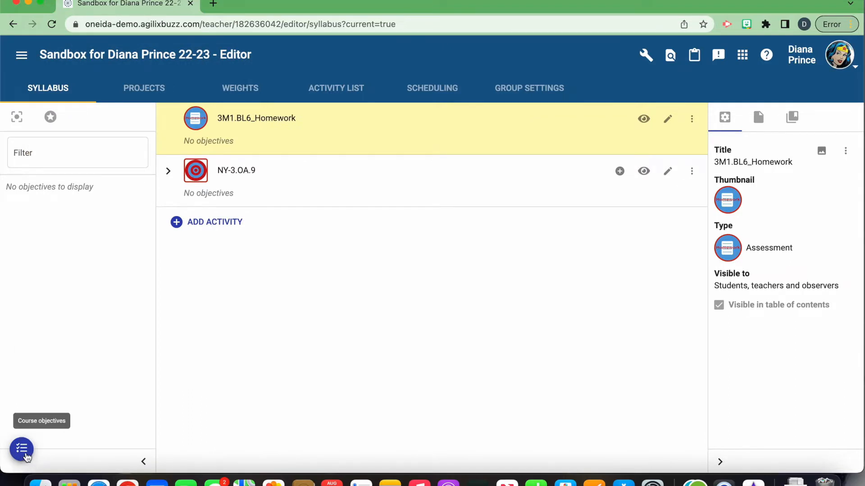
left_click(21, 450)
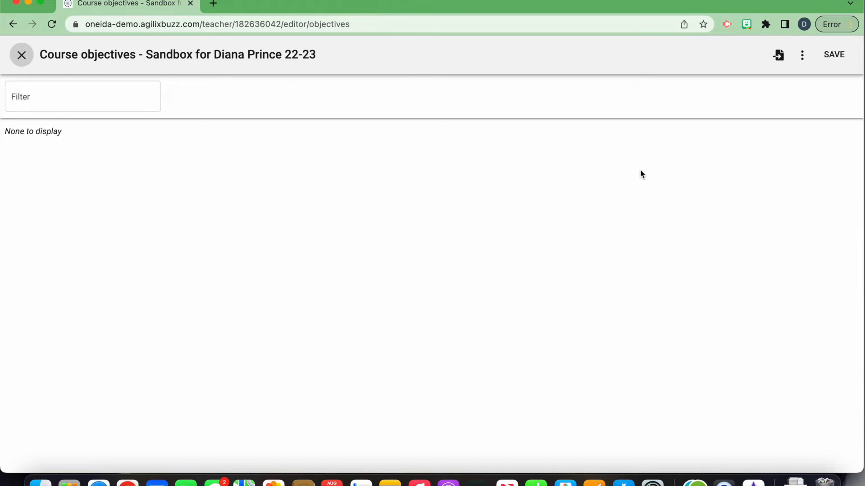
Step: Manually add a course objective with ID 101 and the description "This is my objective description"
left_click(801, 54)
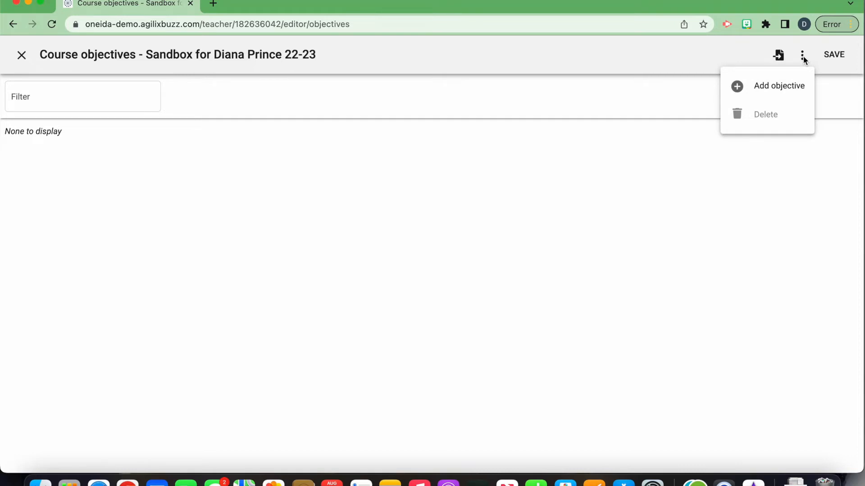
left_click(791, 87)
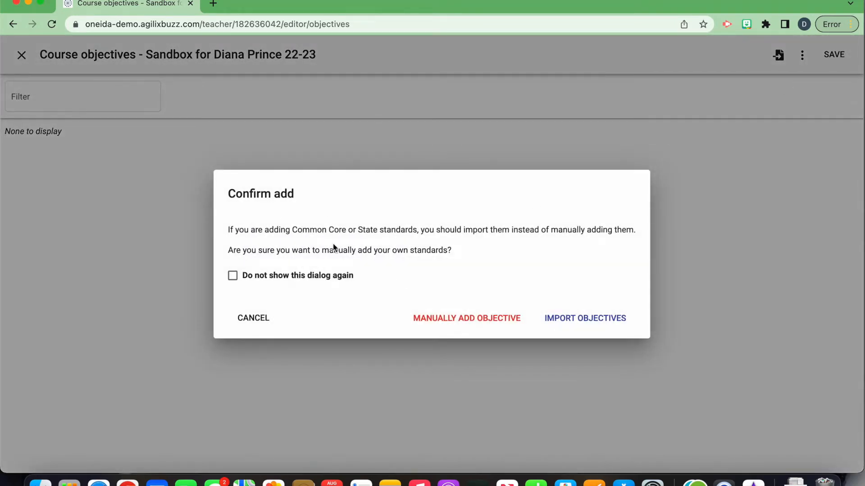
left_click(468, 312)
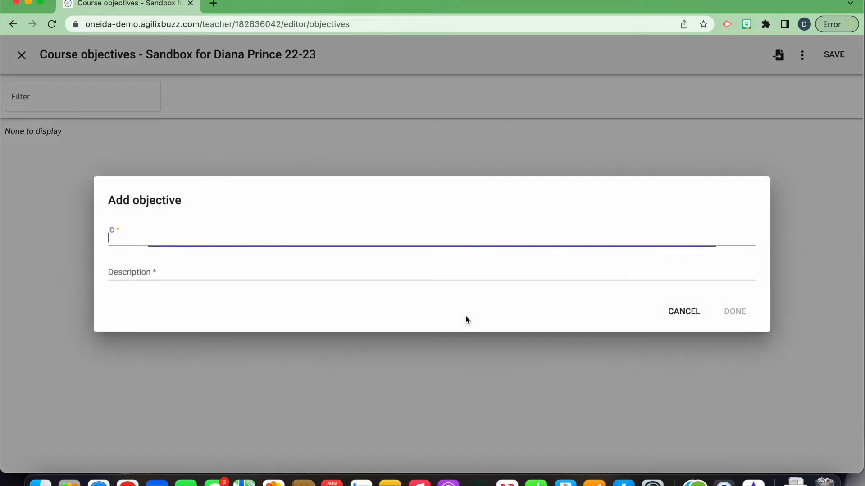
type("101")
left_click(222, 275)
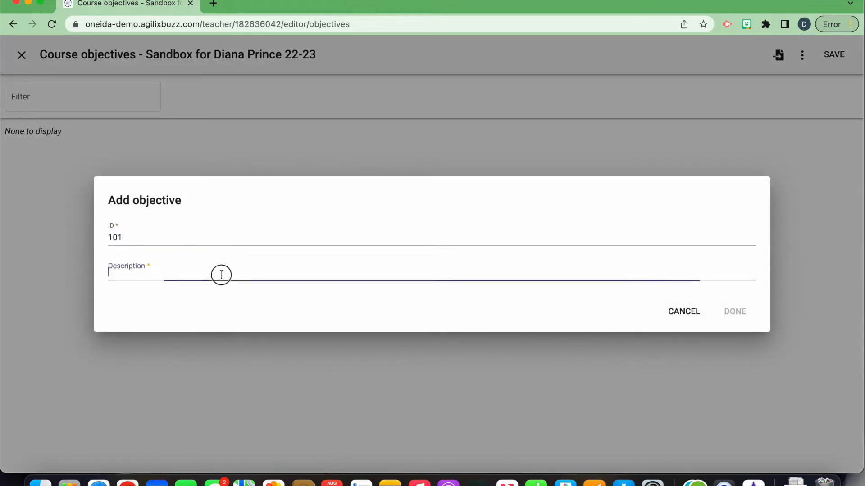
type("This is my objective description")
left_click(733, 311)
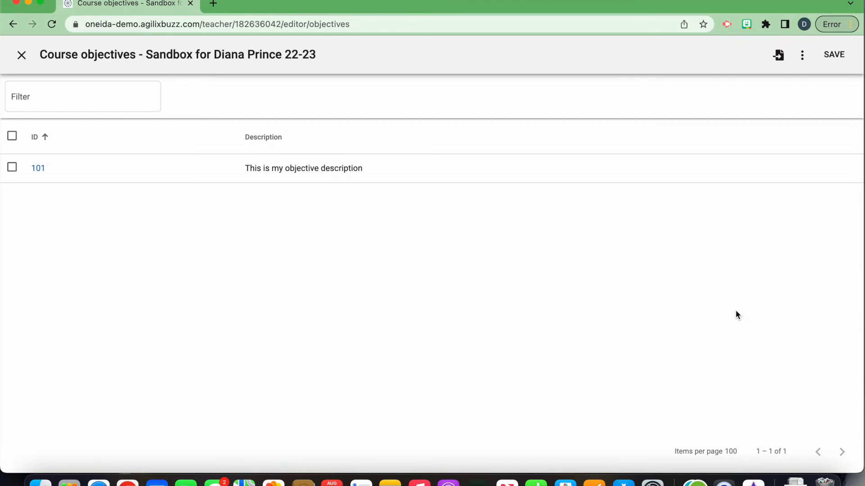
Step: Start a standards import for the course, choosing the New York standards and grade 3
left_click(779, 56)
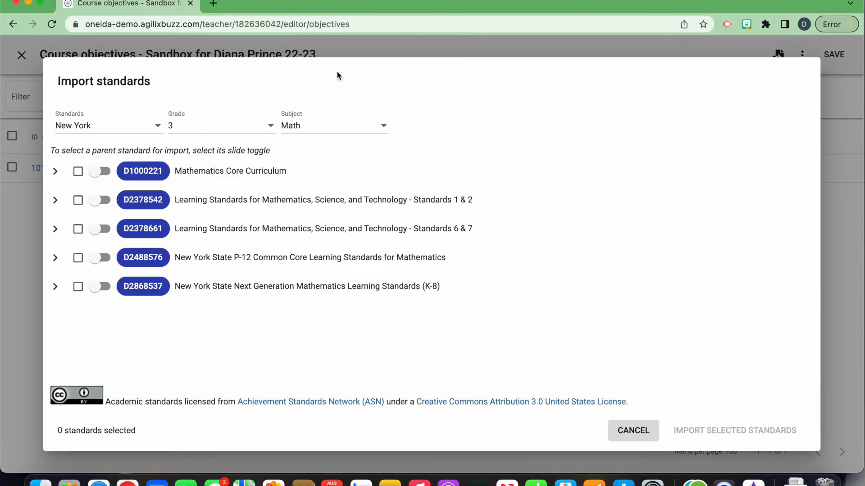
left_click(139, 130)
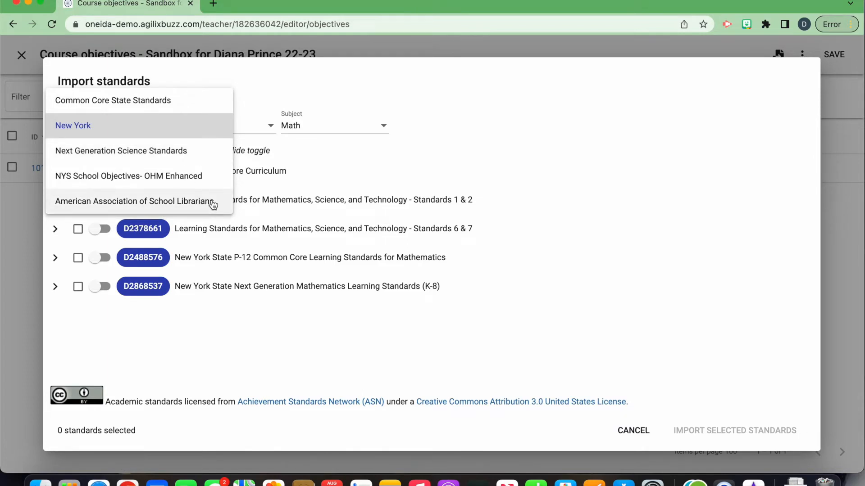
left_click(202, 134)
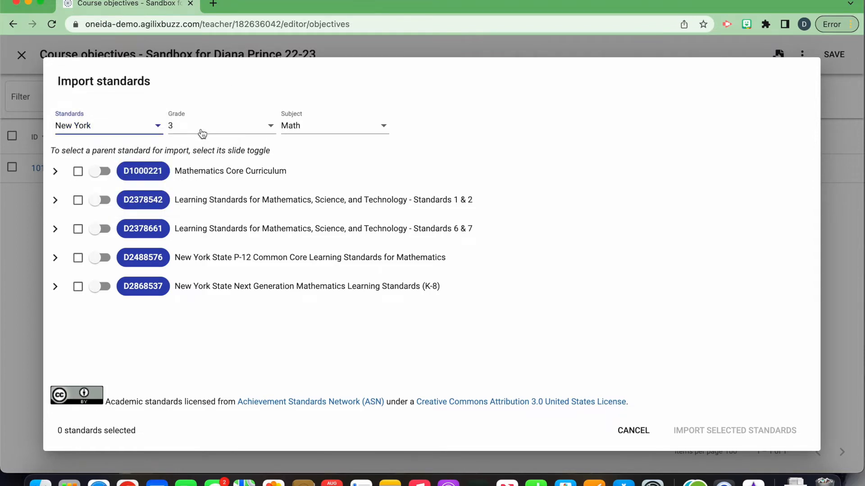
left_click(203, 133)
scroll(200, 185, "down", 2)
scroll(203, 170, "up", 4)
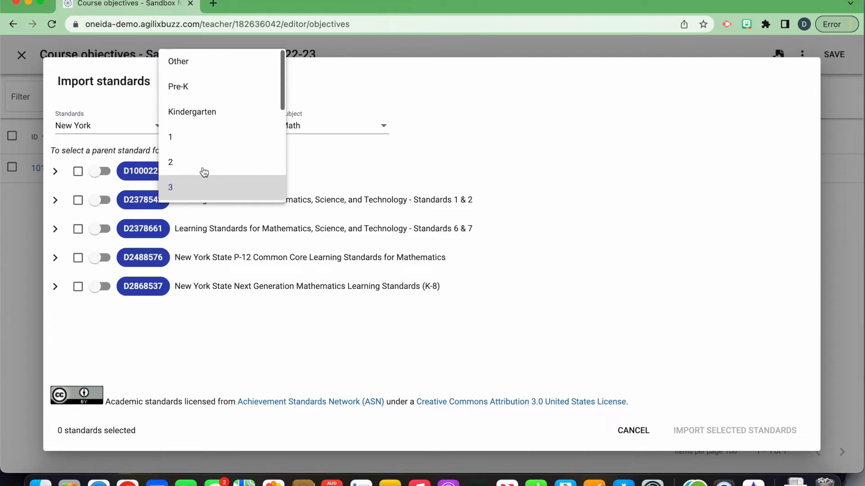
scroll(204, 172, "down", 5)
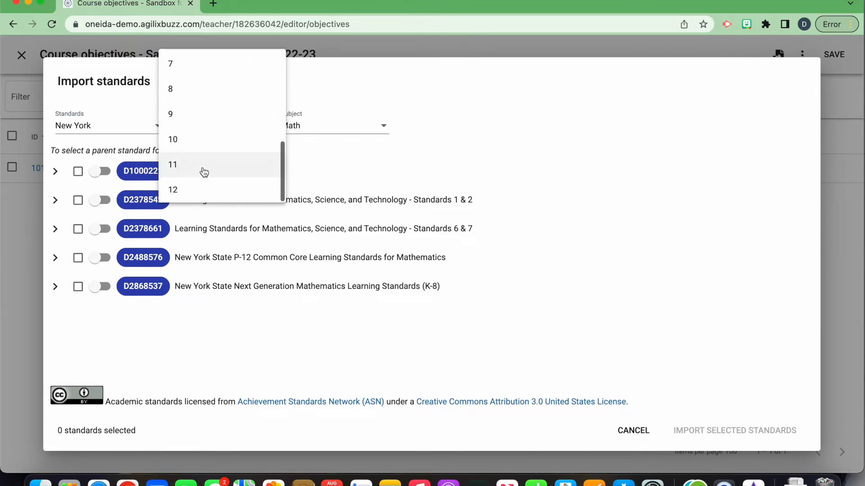
scroll(204, 172, "up", 5)
left_click(199, 191)
Step: Choose Math as the subject of the standards to import
left_click(361, 130)
scroll(362, 133, "up", 1)
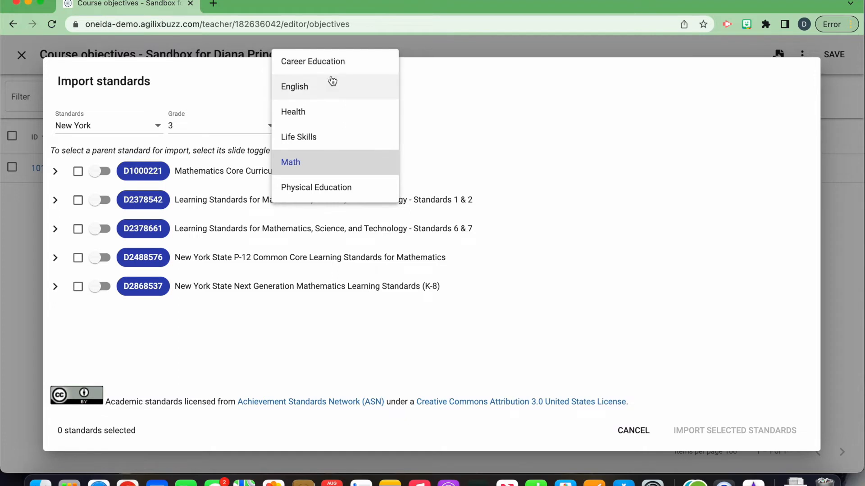
scroll(348, 149, "down", 1)
scroll(347, 150, "down", 3)
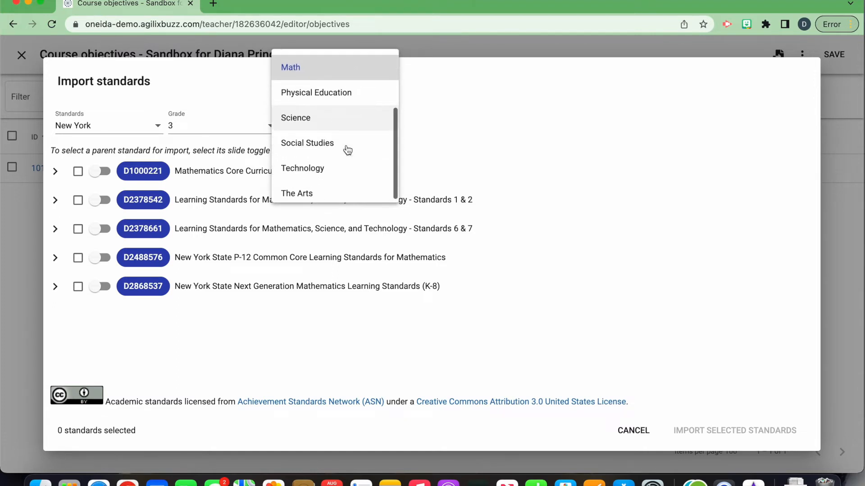
scroll(348, 149, "up", 2)
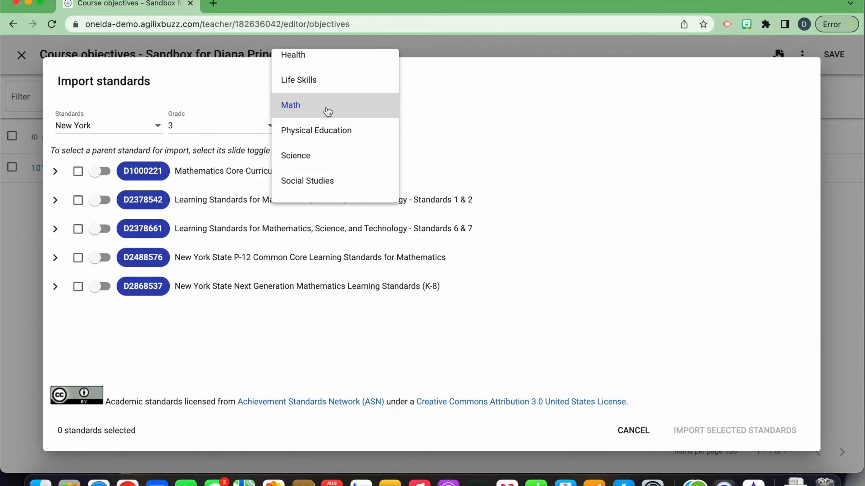
left_click(327, 111)
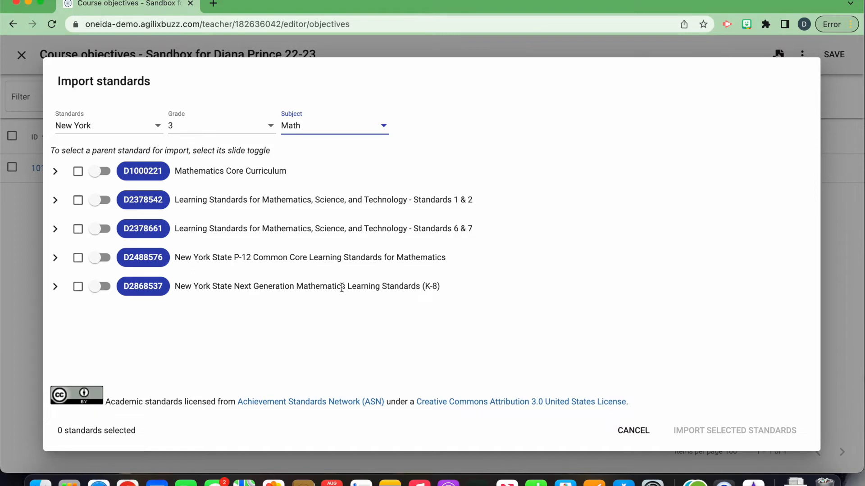
Step: Under Measurement and Data in the New York State Next Generation Mathematics Learning Standards (K-8), select all NY-1-5.MD.A standards
left_click(56, 287)
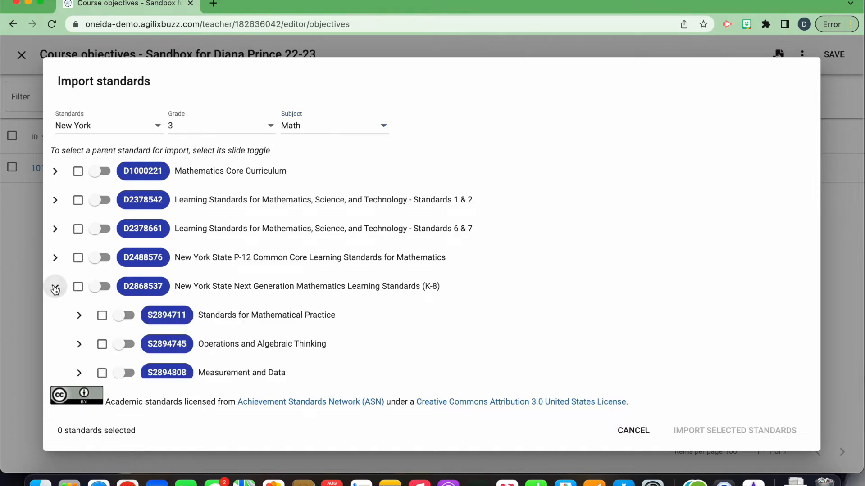
scroll(82, 332, "down", 2)
scroll(82, 331, "down", 2)
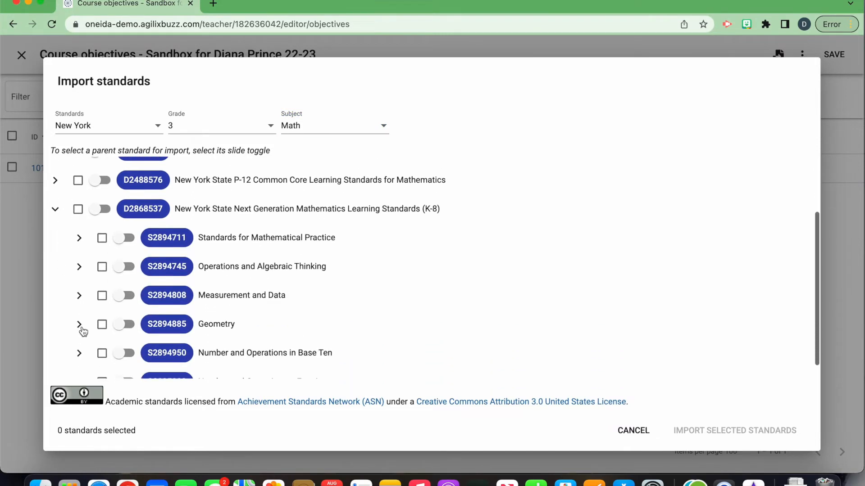
left_click(77, 299)
scroll(91, 322, "down", 3)
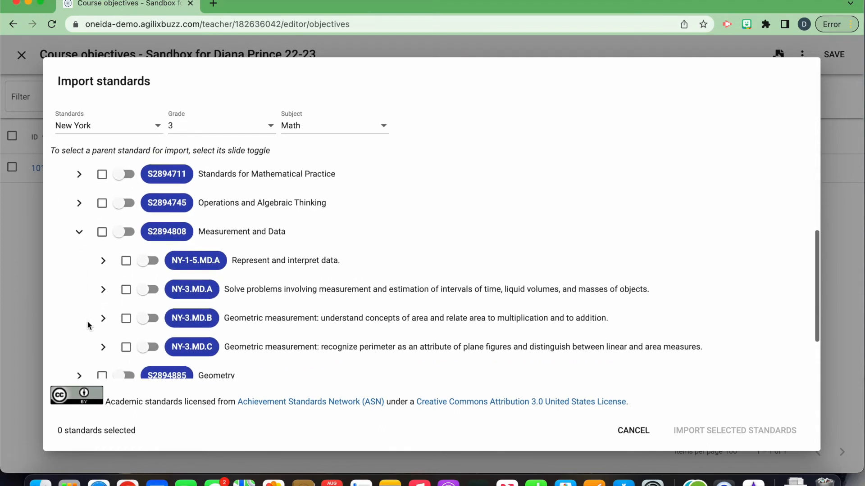
left_click(103, 257)
scroll(100, 307, "down", 1)
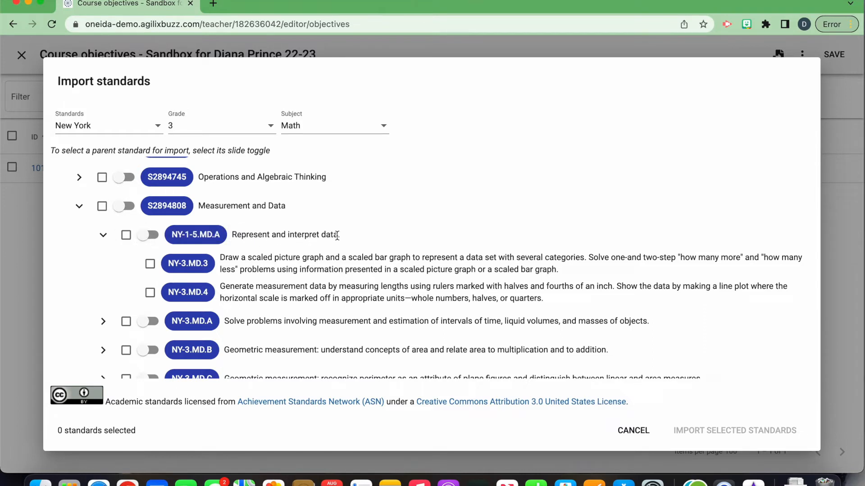
left_click(126, 235)
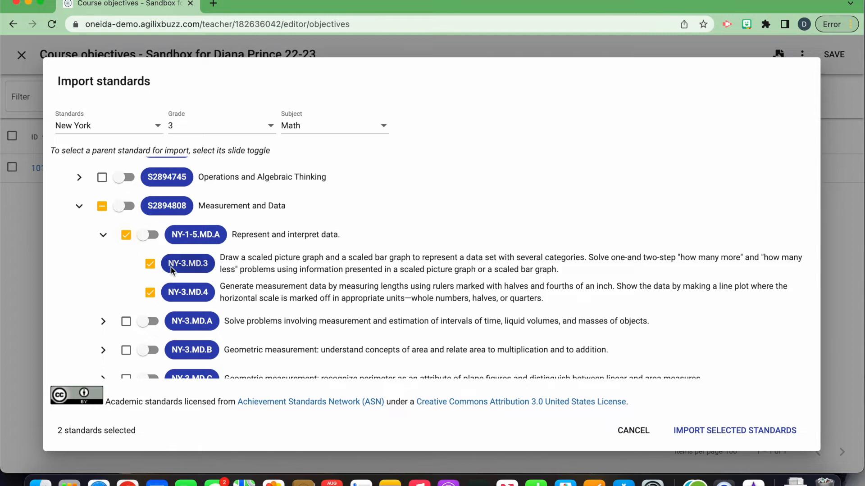
Step: Select every standard under New York State Next Generation Mathematics Learning Standards (K-8) and import the selection
scroll(170, 265, "down", 1)
scroll(172, 269, "up", 1)
scroll(171, 270, "up", 3)
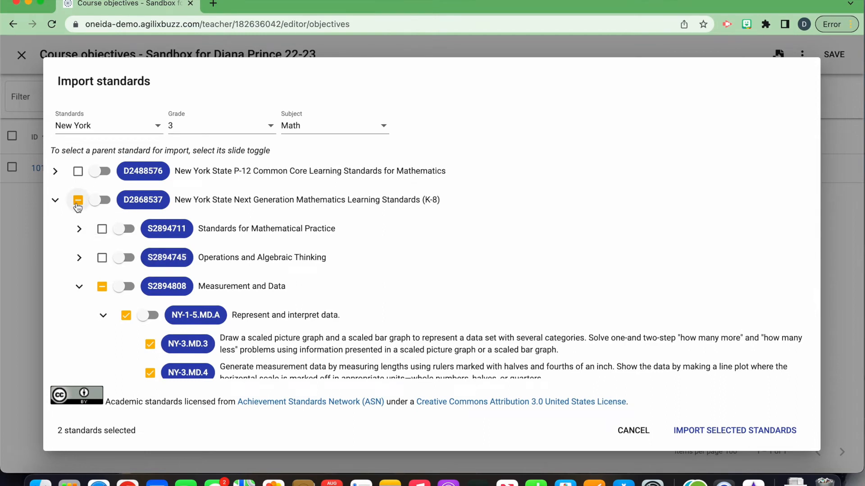
left_click(77, 201)
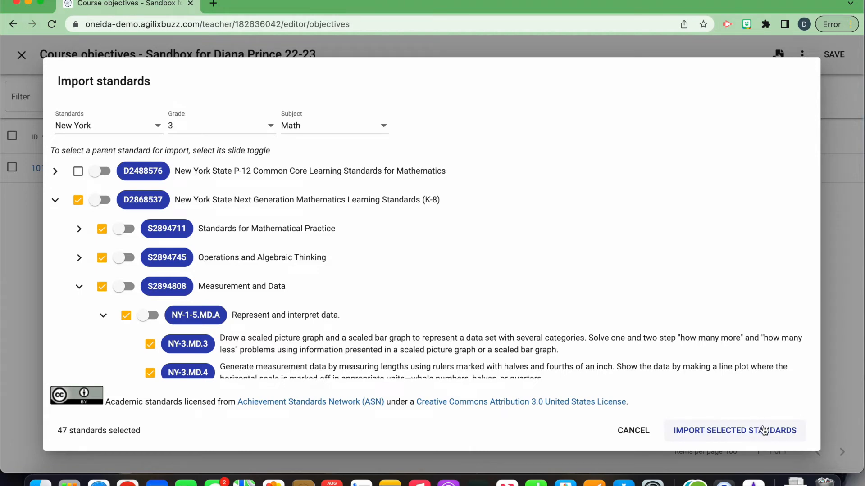
left_click(764, 431)
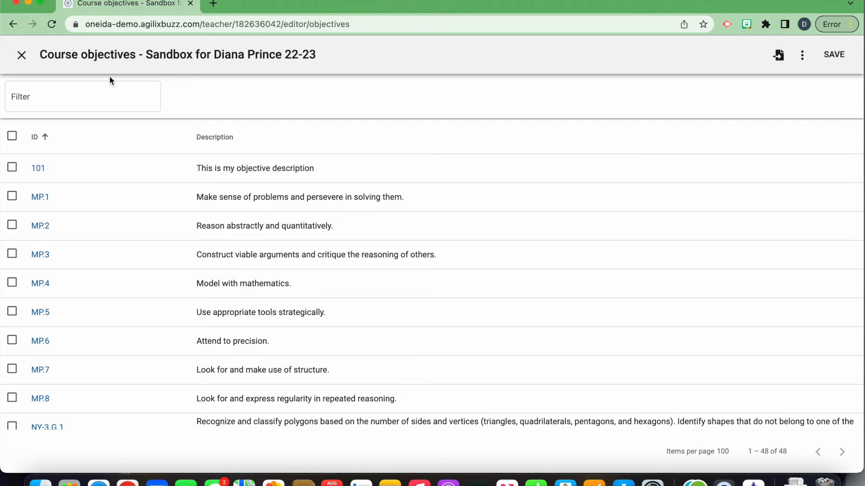
Step: Try filtering the course objectives by "Geo" and by "Iden", and clear the filter
left_click(54, 95)
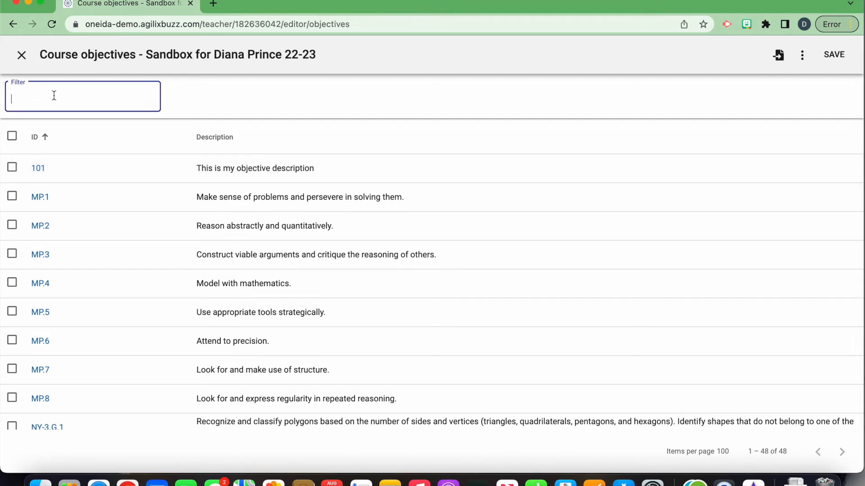
type("Iden")
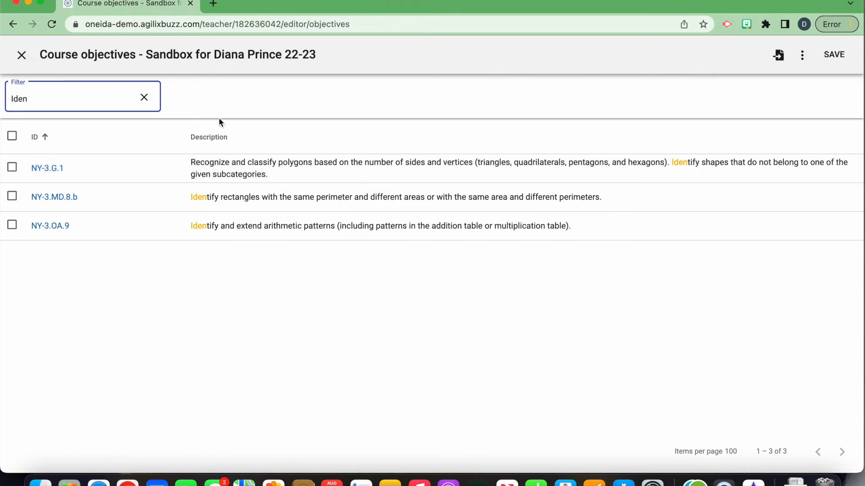
left_click(144, 97)
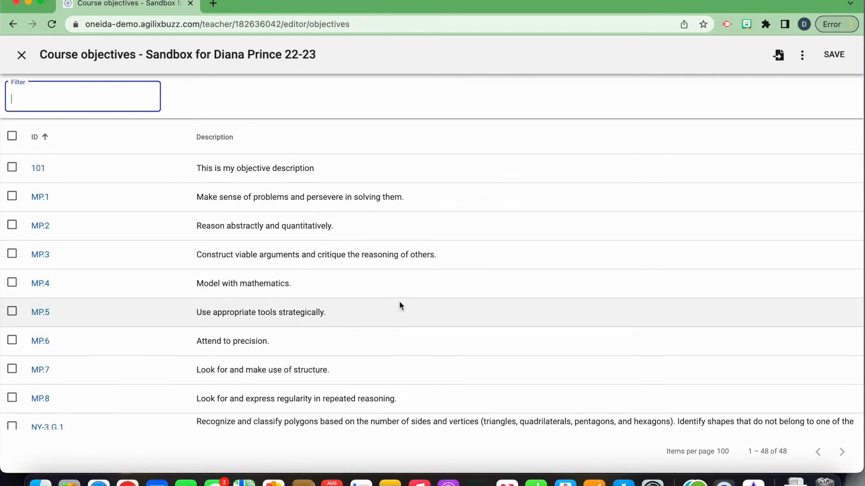
Step: Save the course objectives and look through the objectives listed beside the syllabus
left_click(839, 61)
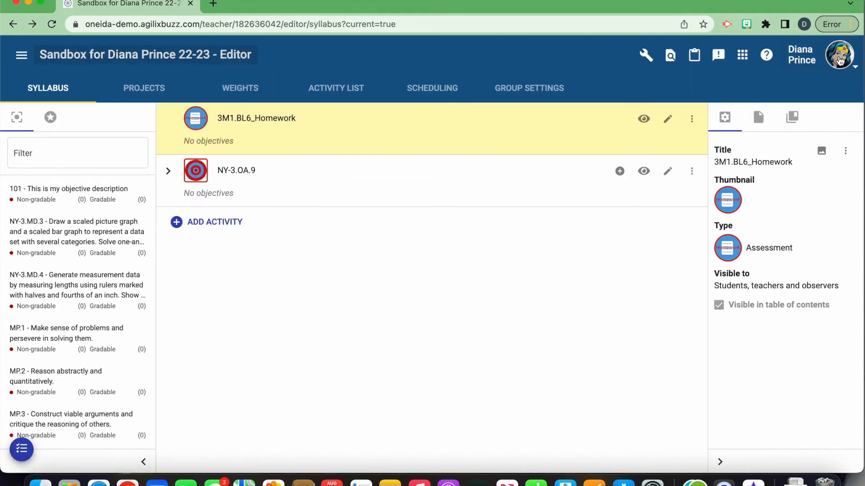
scroll(57, 311, "down", 2)
scroll(57, 314, "down", 3)
scroll(58, 314, "up", 5)
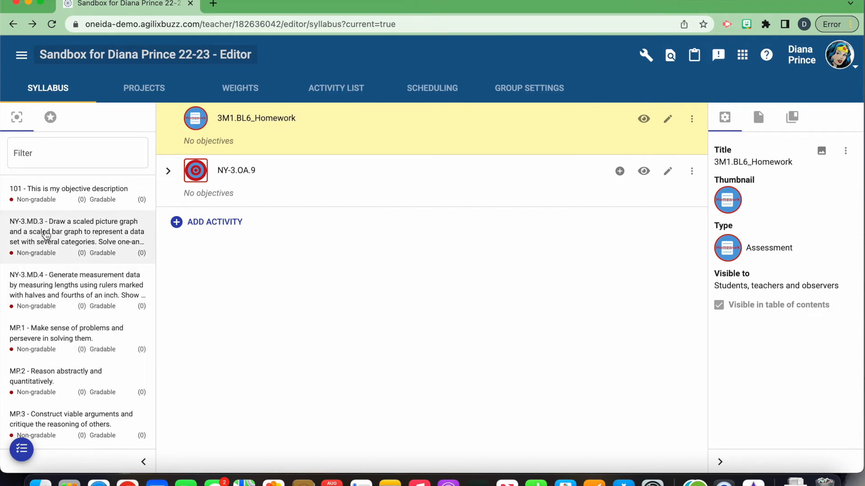
Step: Assign objective NY-3.MD.4 to the 3M1.BL6_Homework activity in the syllabus
left_click(59, 152)
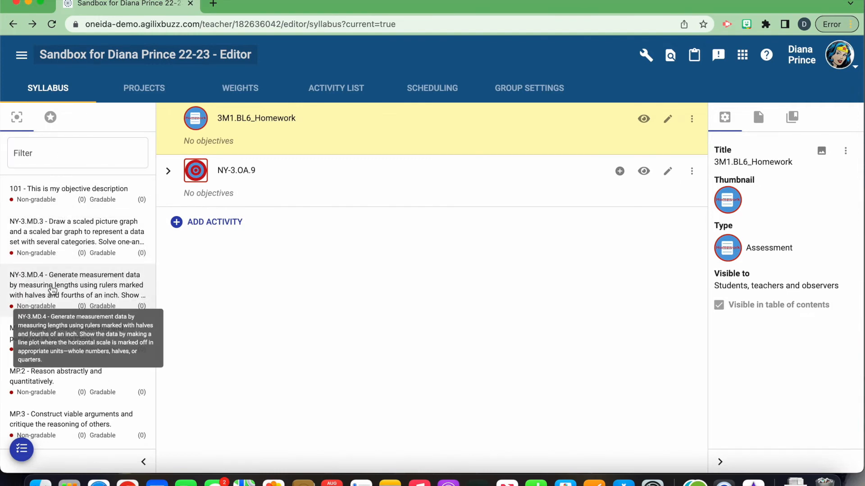
left_click(51, 286)
left_click_drag(53, 289, 260, 136)
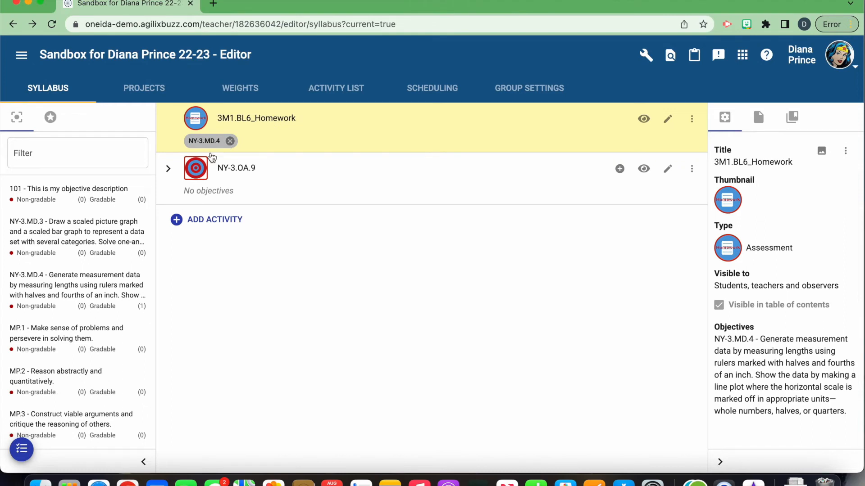
Step: Expand the NY-3.OA.9 folder and its Addition subfolder, and open the NY-3.OA.9 Addition SHOW WHAT YOU KNOW activity for editing
left_click(170, 170)
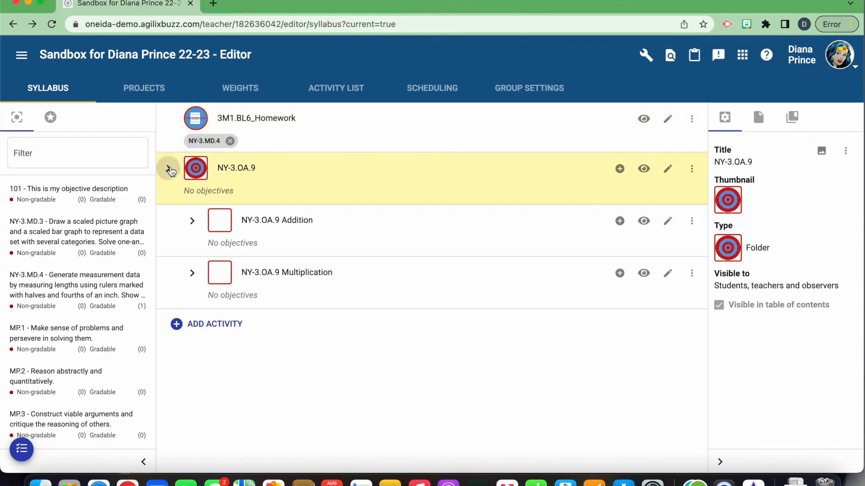
left_click(191, 222)
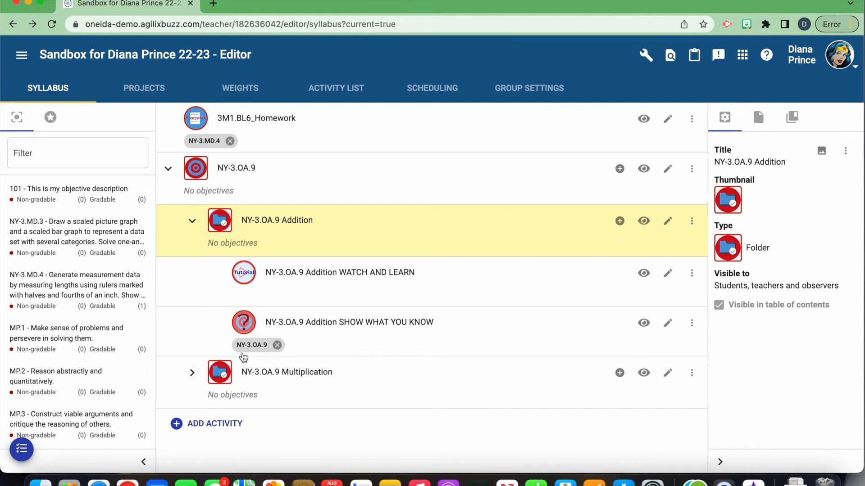
left_click(668, 325)
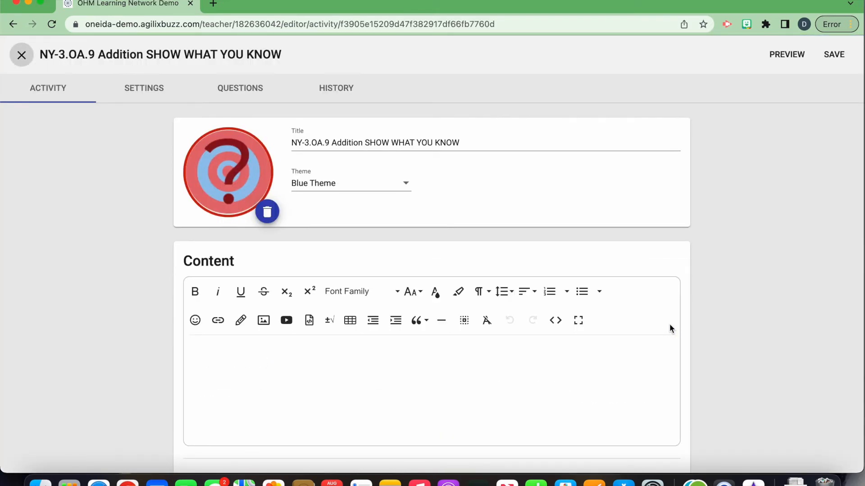
Step: Among the activity's questions, align question 2, "What property is shown below?", with objective NY-3.OA.5 chosen from all objectives
left_click(249, 90)
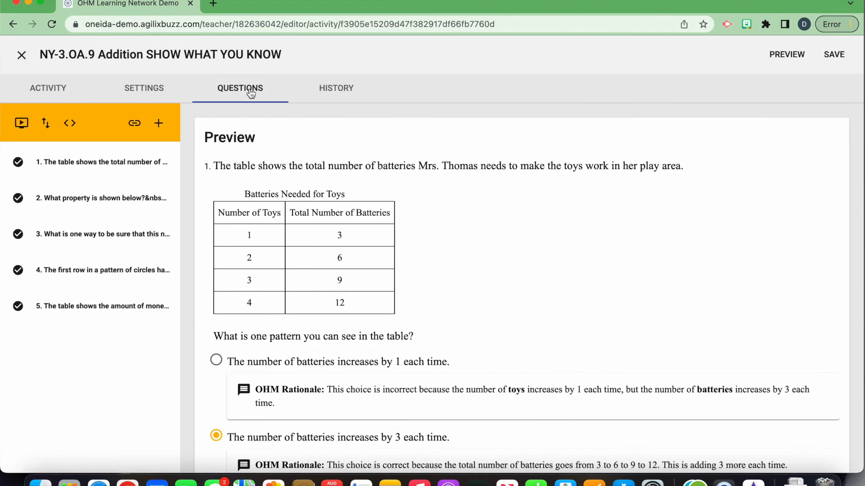
left_click(131, 199)
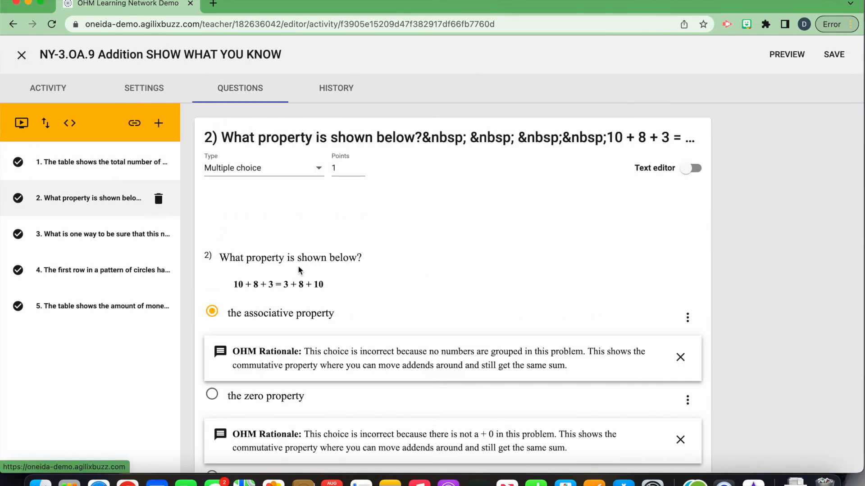
scroll(362, 320, "down", 10)
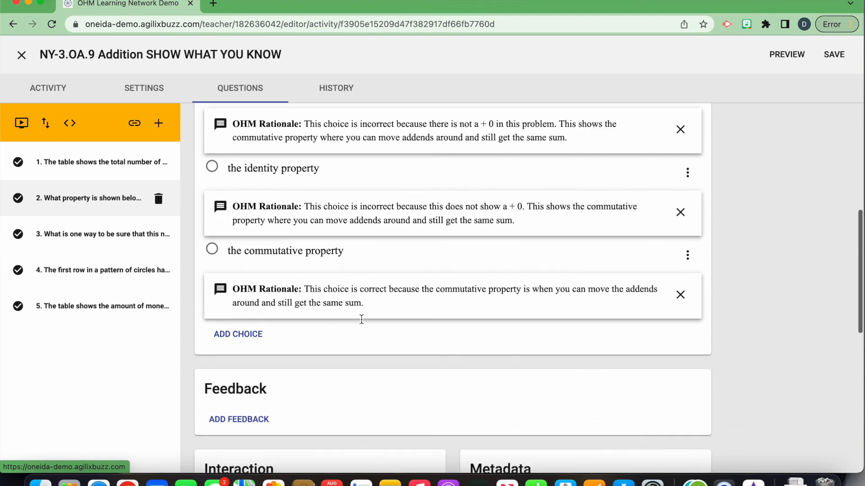
scroll(362, 323, "down", 5)
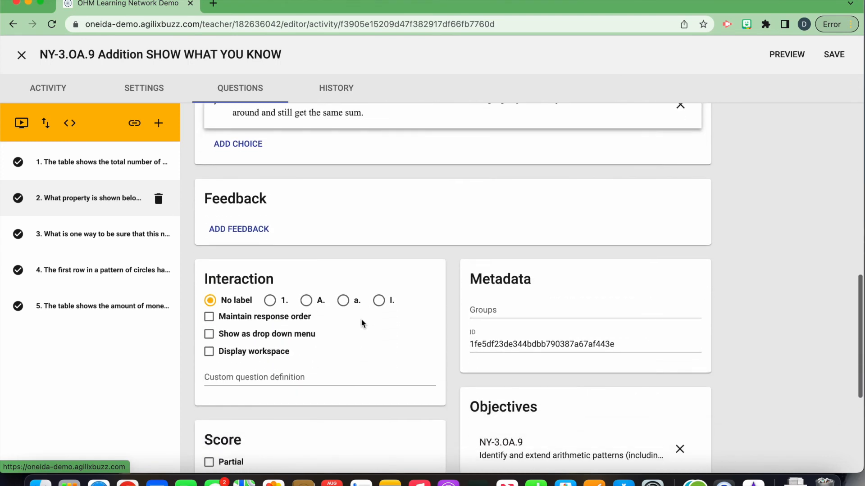
scroll(361, 323, "down", 4)
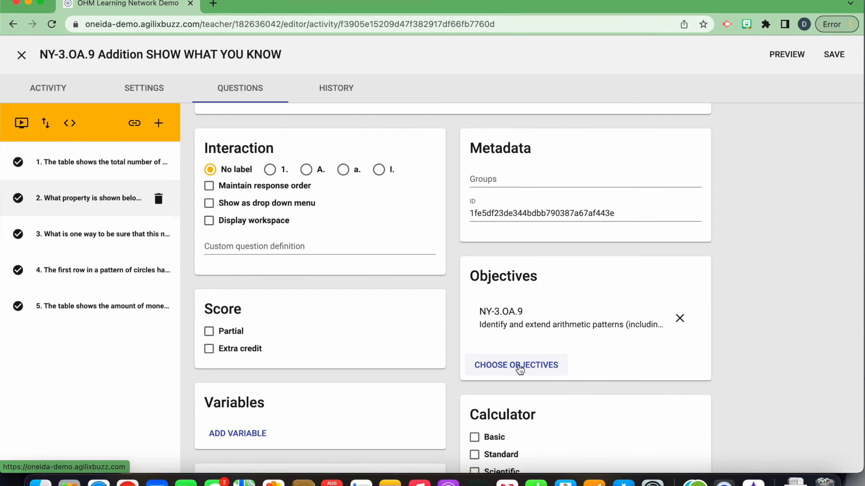
left_click(519, 367)
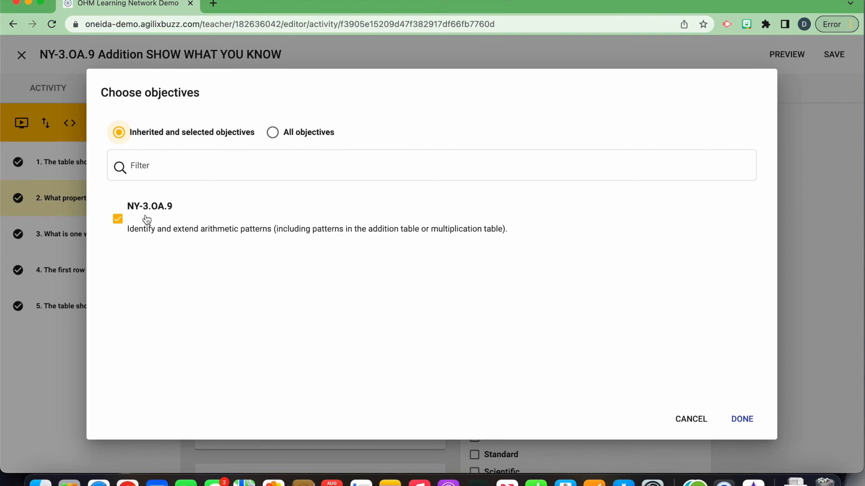
left_click(273, 133)
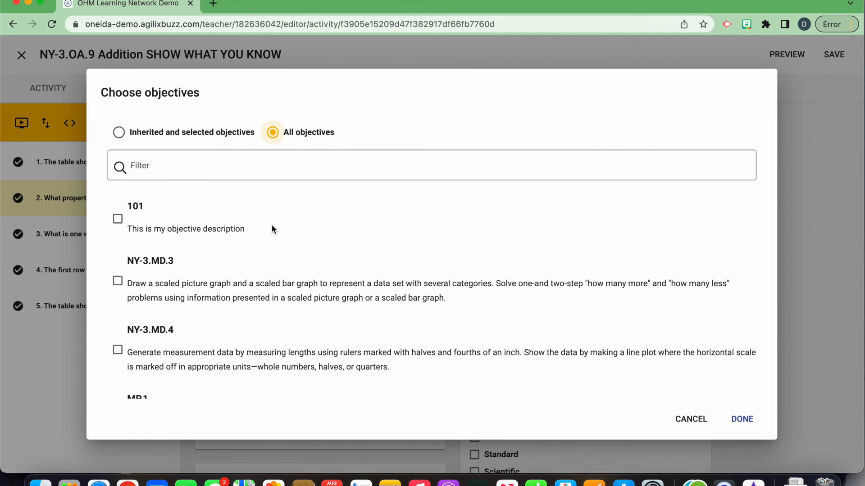
scroll(279, 326, "down", 8)
scroll(279, 326, "up", 4)
scroll(278, 324, "down", 10)
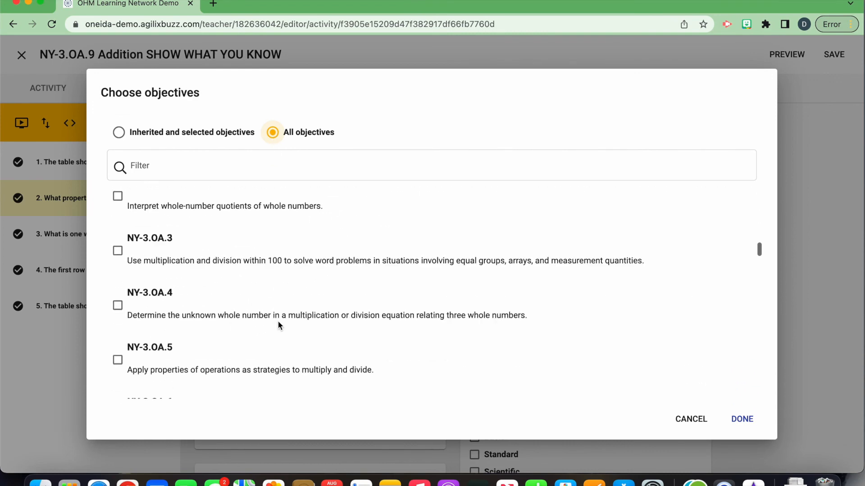
left_click(118, 259)
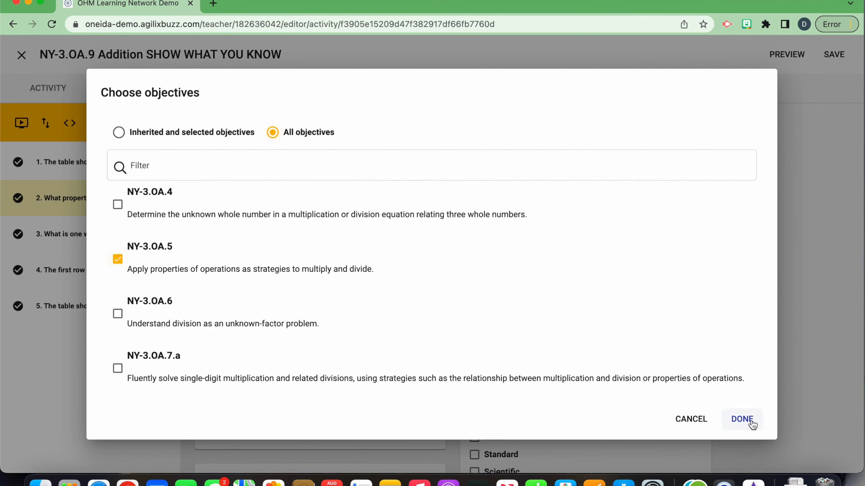
left_click(750, 421)
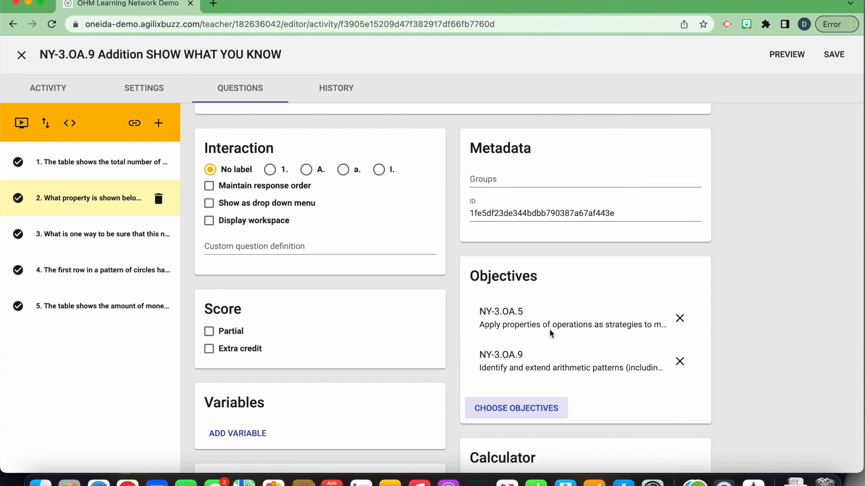
Step: Align question 4, on the pattern of circles, with objective NY-3.OA.1 chosen from all objectives, and save the activity
left_click(131, 270)
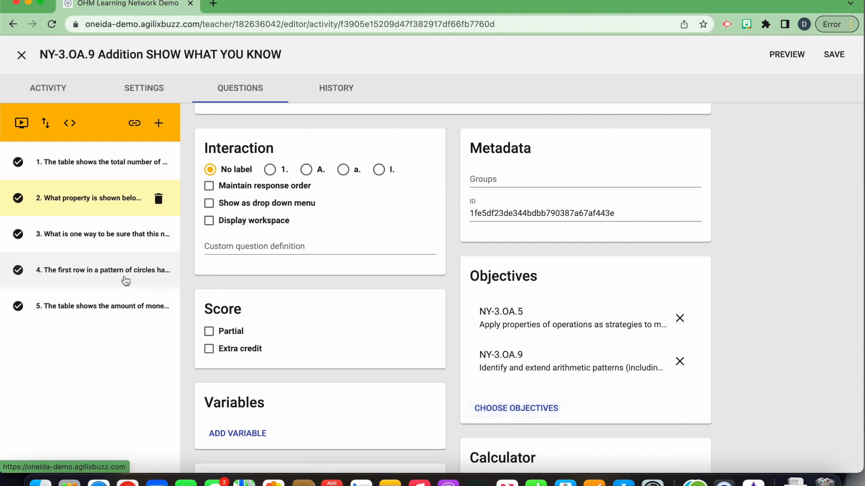
left_click(516, 451)
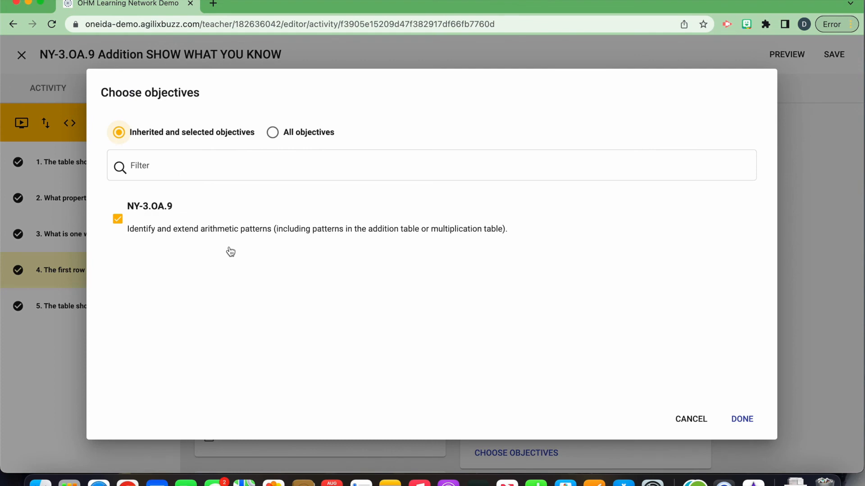
left_click(276, 136)
scroll(256, 366, "down", 10)
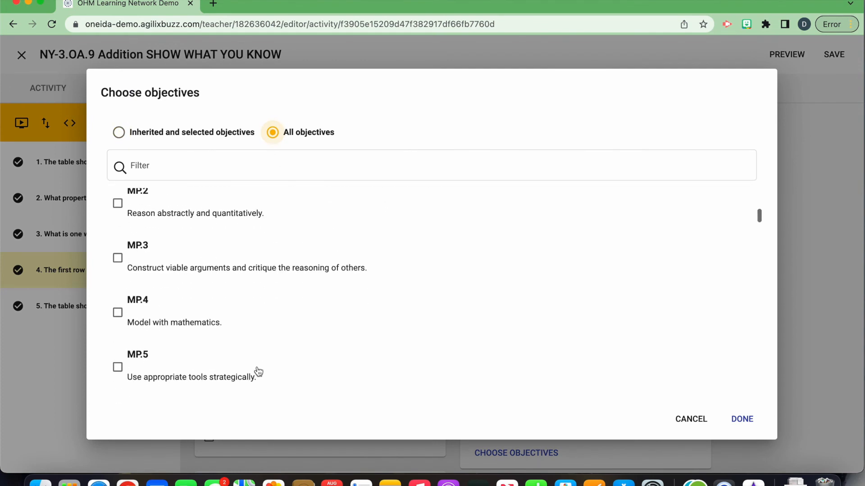
scroll(257, 366, "down", 3)
left_click(117, 227)
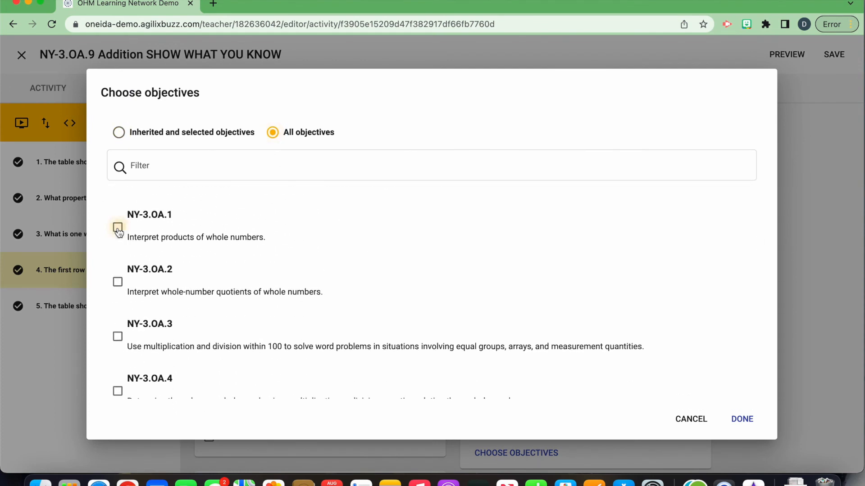
left_click(741, 420)
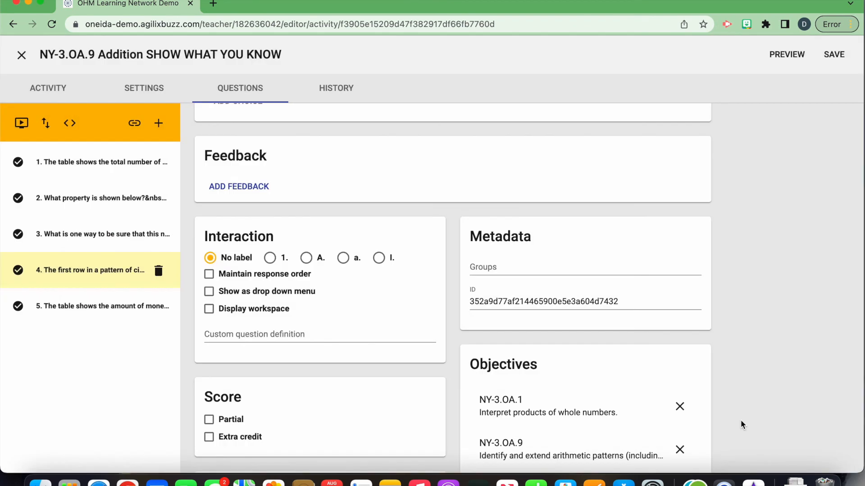
left_click(837, 54)
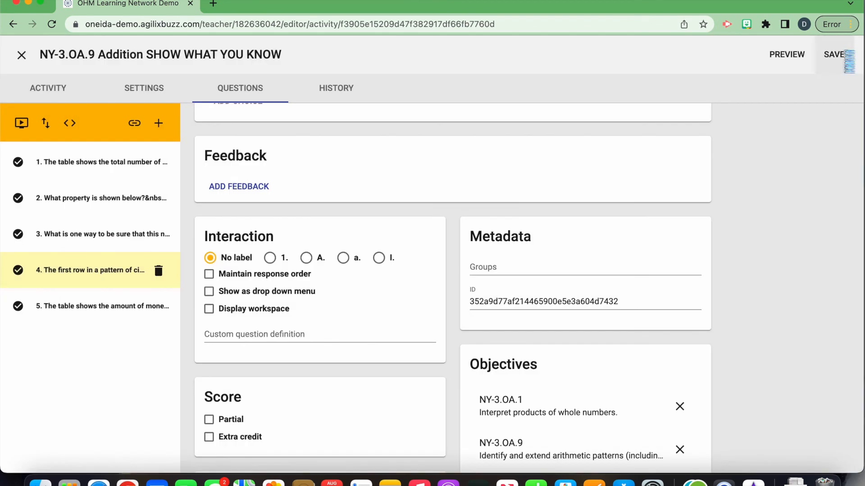